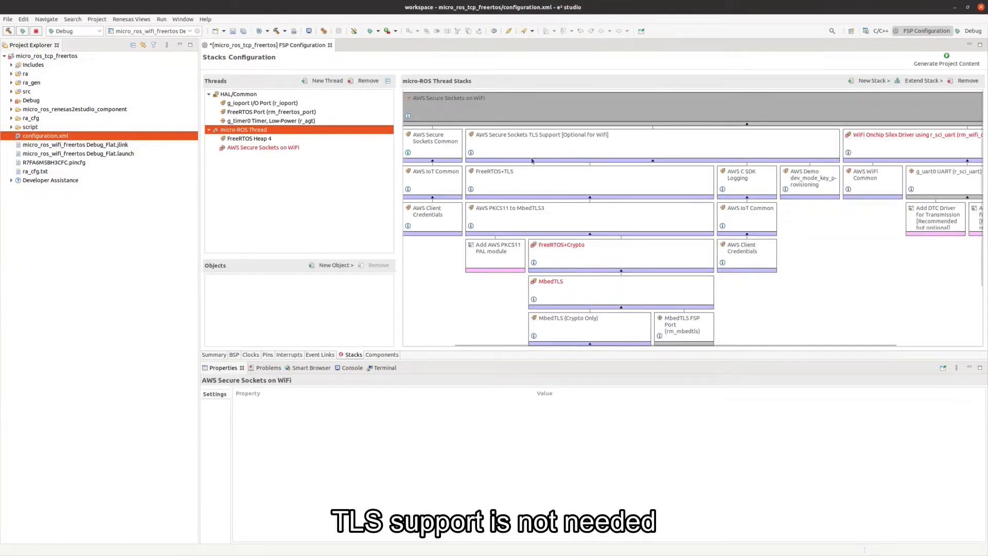
Delete the TLS Support module from the WiFi stack.
{"action": "left_click", "coordinate": [532, 138]}
{"action": "right_click", "coordinate": [532, 138]}
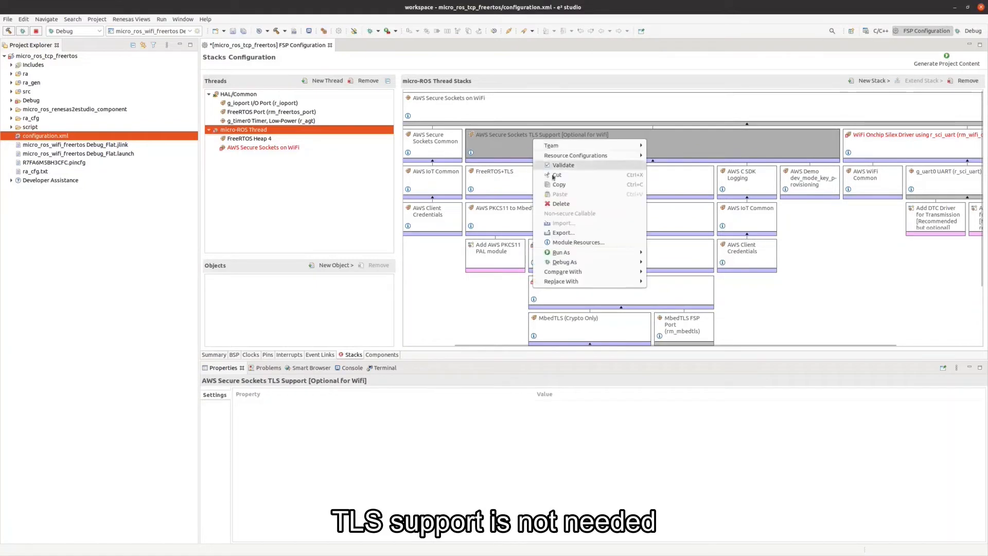
{"action": "left_click", "coordinate": [560, 203]}
{"action": "left_click", "coordinate": [592, 288]}
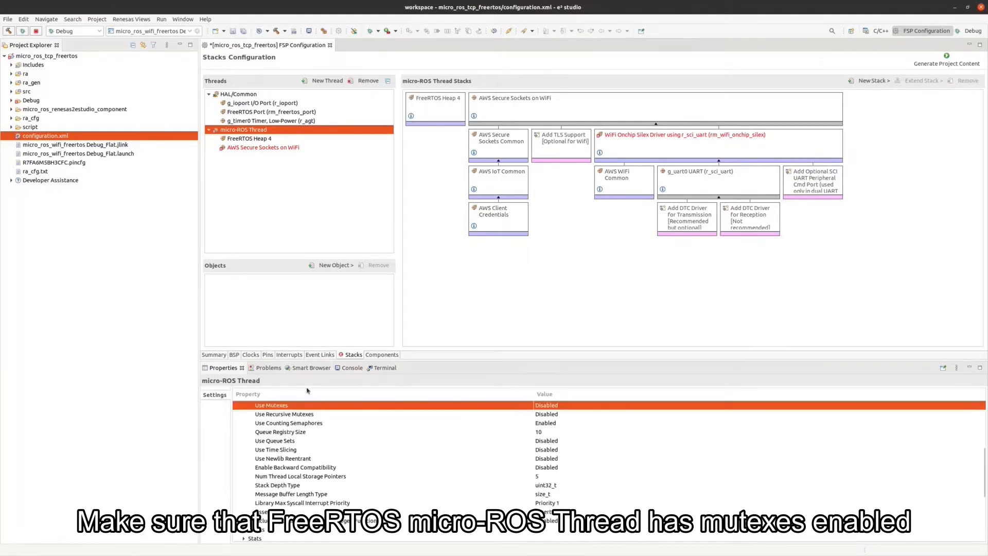
Set the micro-ROS Thread's Use Mutexes property to Enabled.
{"action": "left_click", "coordinate": [548, 406]}
{"action": "left_click", "coordinate": [553, 415]}
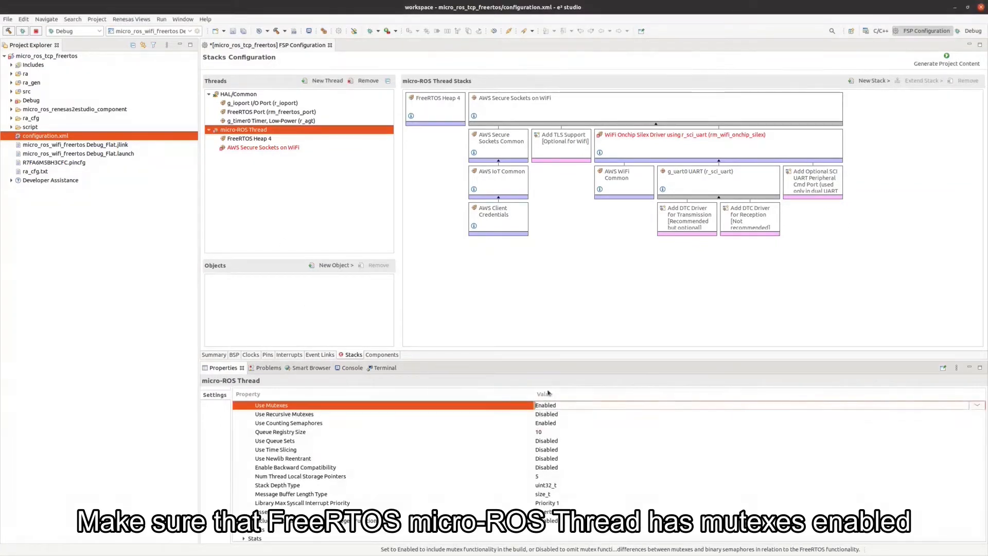
{"action": "left_click", "coordinate": [541, 325]}
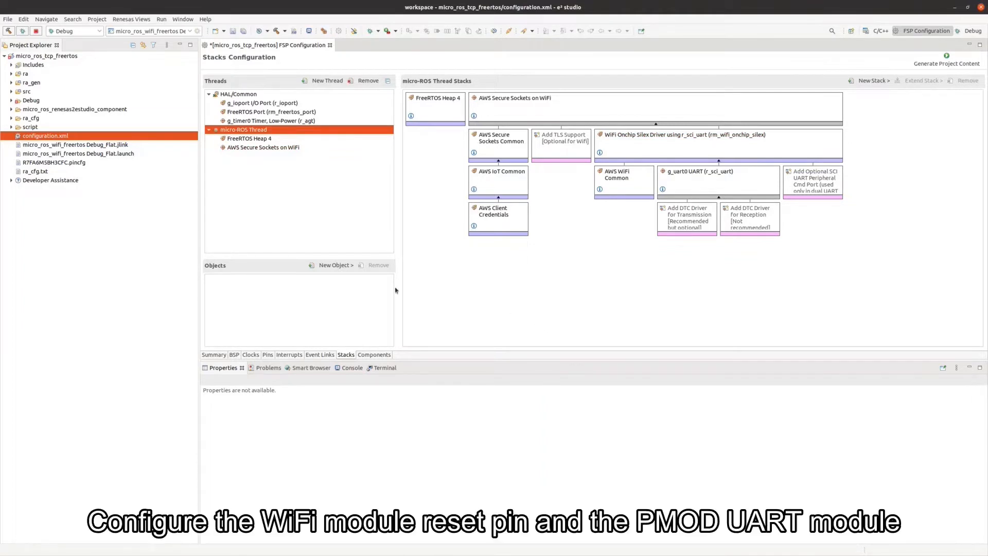
Set the Silex WiFi driver's Module Reset Port to 03 and Module Reset Pin to 11.
{"action": "left_click", "coordinate": [656, 147]}
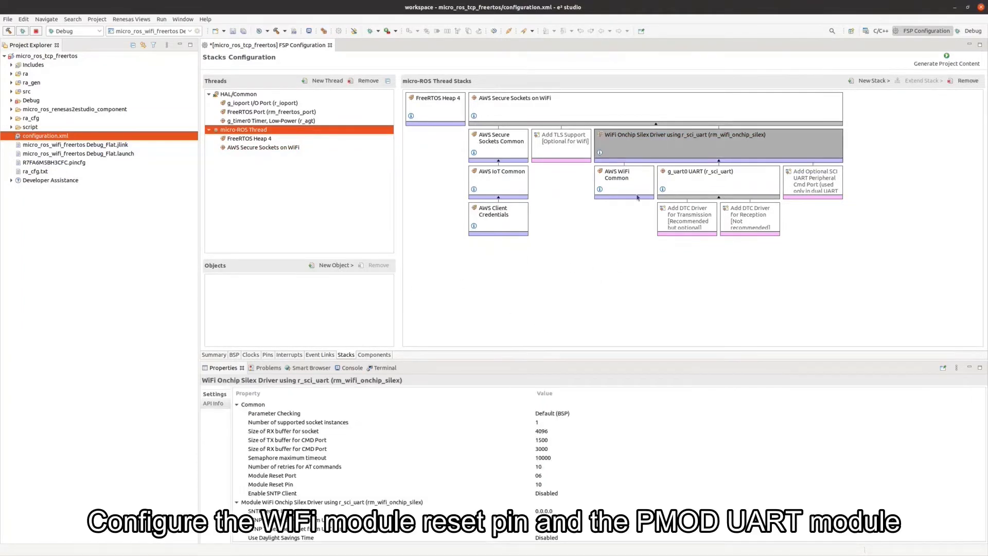
{"action": "left_click", "coordinate": [550, 468]}
{"action": "left_click", "coordinate": [550, 475]}
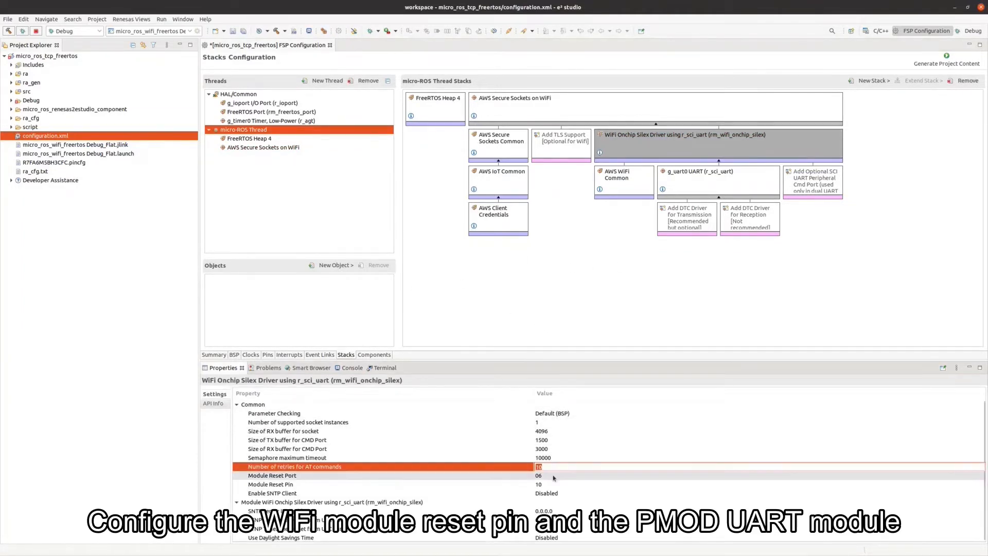
{"action": "left_click", "coordinate": [550, 476]}
{"action": "left_click", "coordinate": [549, 396]}
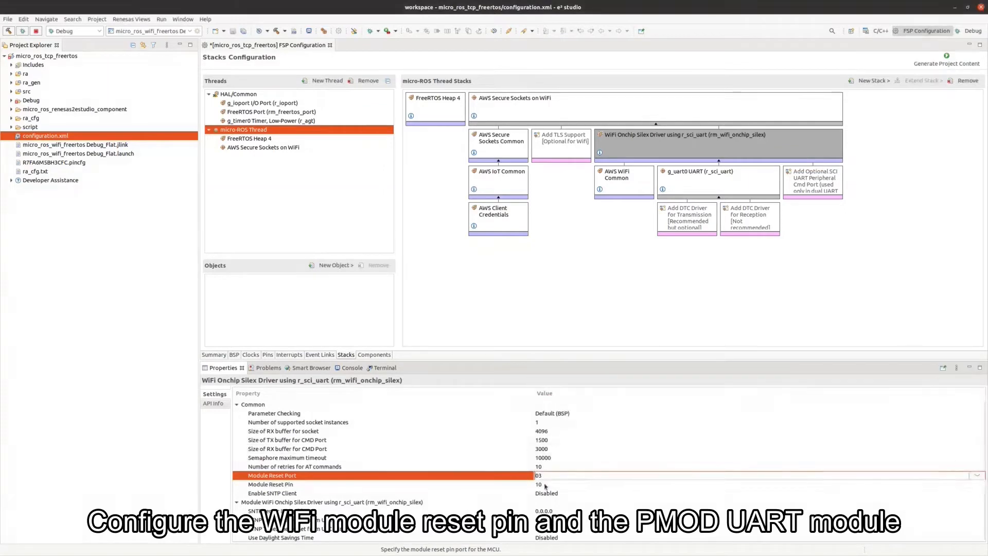
{"action": "left_click", "coordinate": [548, 485]}
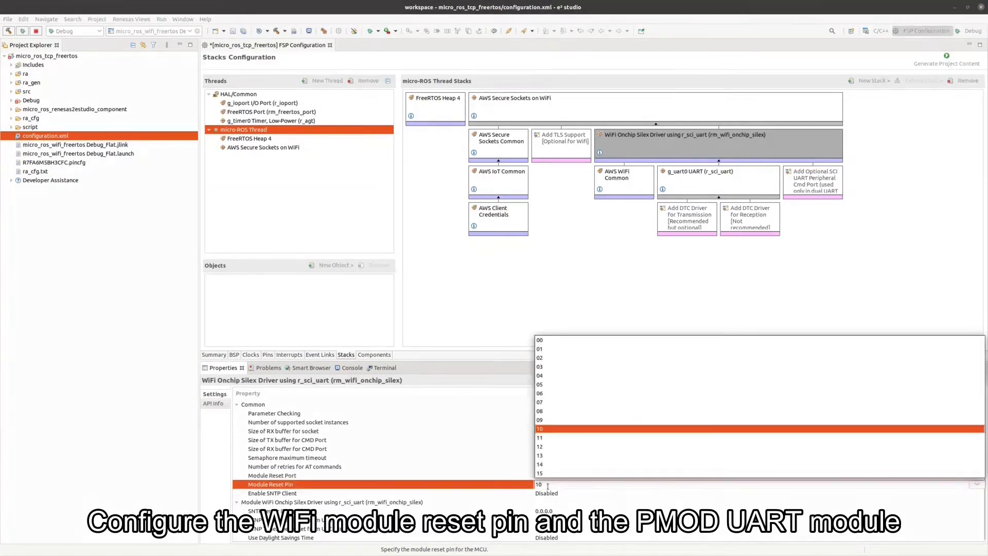
{"action": "left_click", "coordinate": [546, 438]}
{"action": "left_click", "coordinate": [566, 286]}
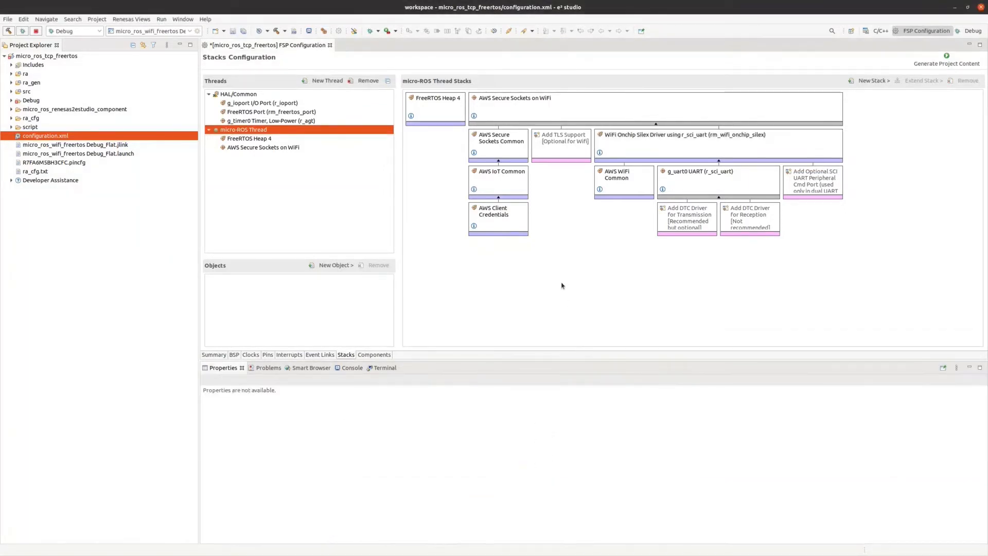
Enable FIFO Support, DTC Support and Flow Control Support on g_uart0.
{"action": "left_click", "coordinate": [708, 188]}
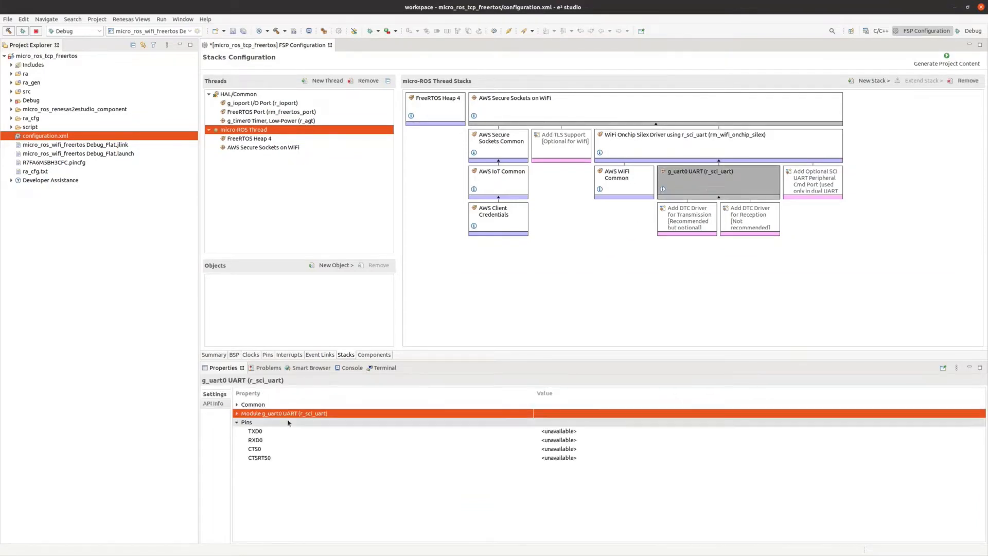
{"action": "left_click", "coordinate": [237, 403]}
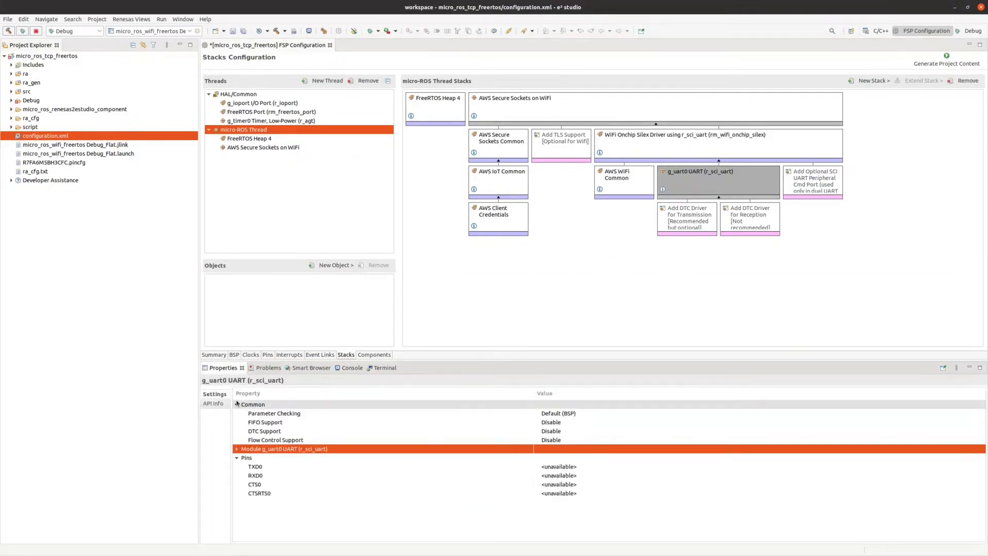
{"action": "left_click", "coordinate": [549, 424]}
{"action": "left_click", "coordinate": [549, 423]}
{"action": "left_click", "coordinate": [549, 434]}
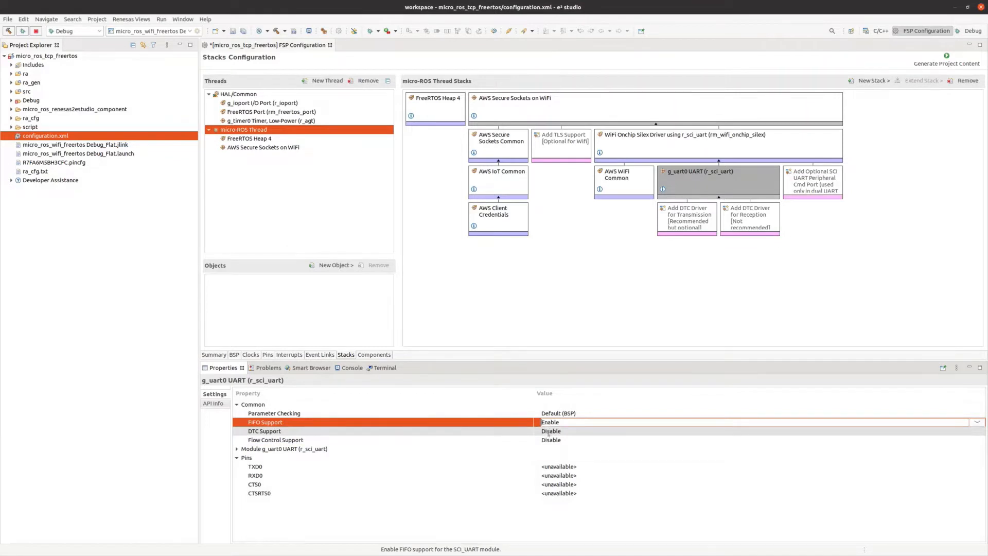
{"action": "left_click", "coordinate": [549, 431]}
{"action": "left_click", "coordinate": [549, 431]}
{"action": "left_click", "coordinate": [551, 439]}
{"action": "left_click", "coordinate": [551, 441]}
{"action": "left_click", "coordinate": [551, 441]}
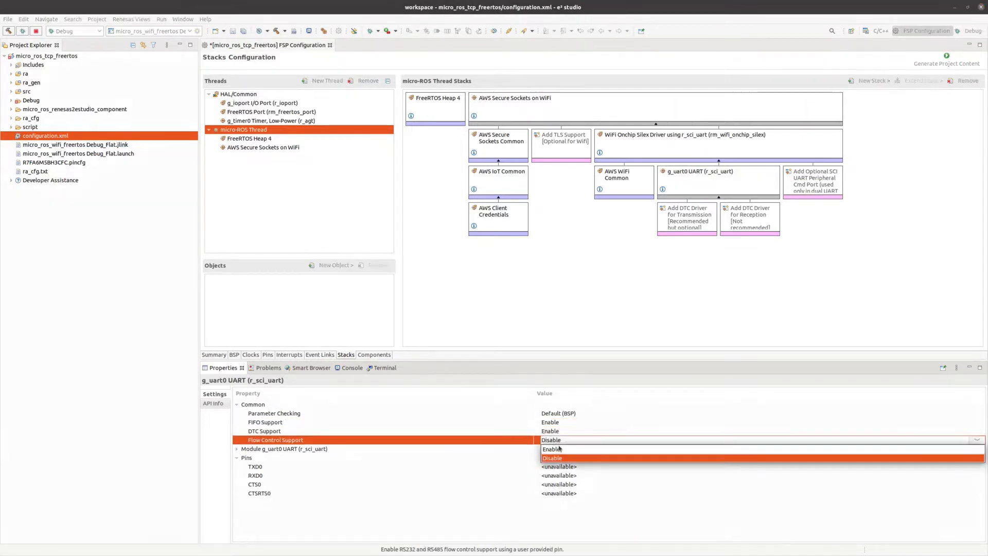
{"action": "left_click", "coordinate": [550, 449]}
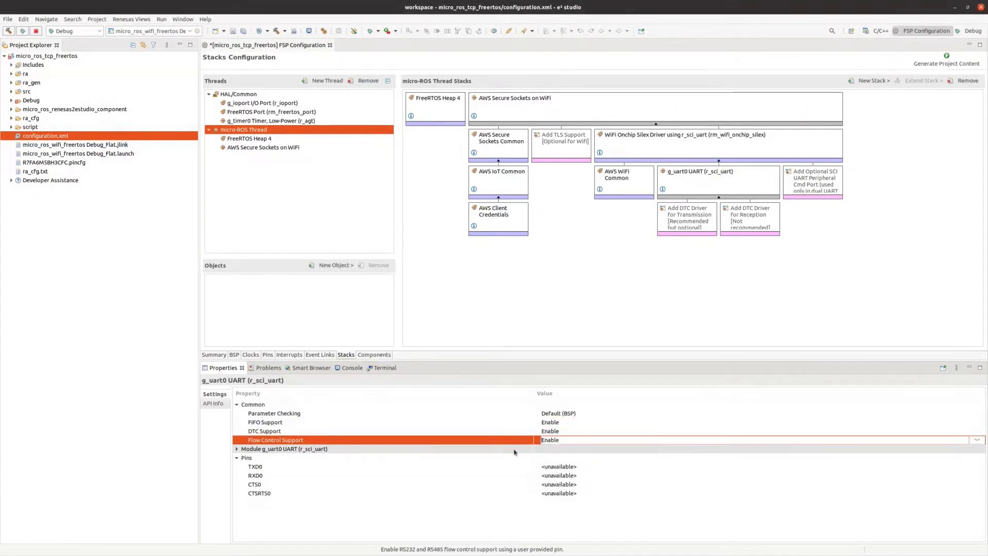
{"action": "left_click", "coordinate": [605, 263]}
Add r_dtc transfer drivers for UART transmission and reception.
{"action": "left_click", "coordinate": [673, 222]}
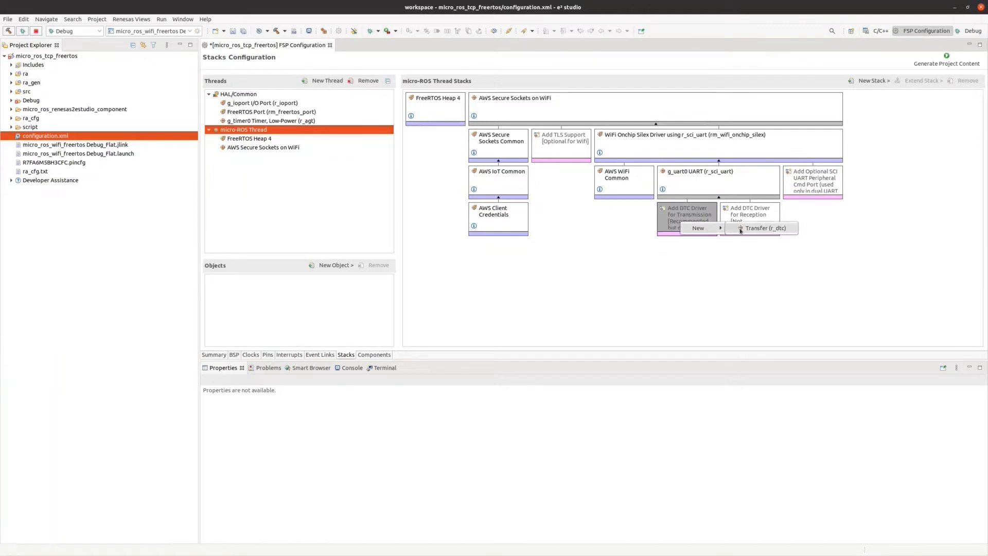
{"action": "left_click", "coordinate": [751, 226]}
{"action": "left_click", "coordinate": [752, 220]}
{"action": "mouse_move", "coordinate": [761, 222]}
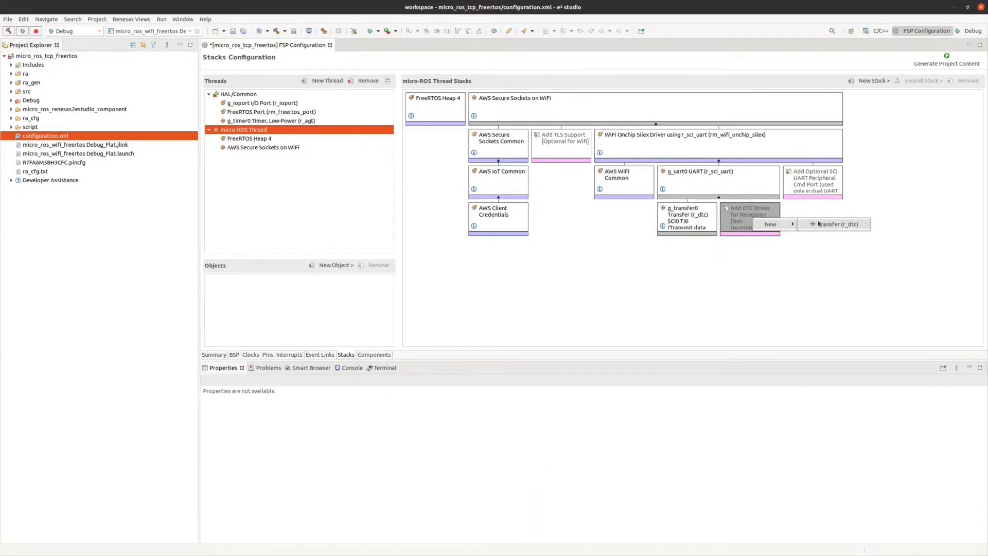
{"action": "left_click", "coordinate": [818, 224]}
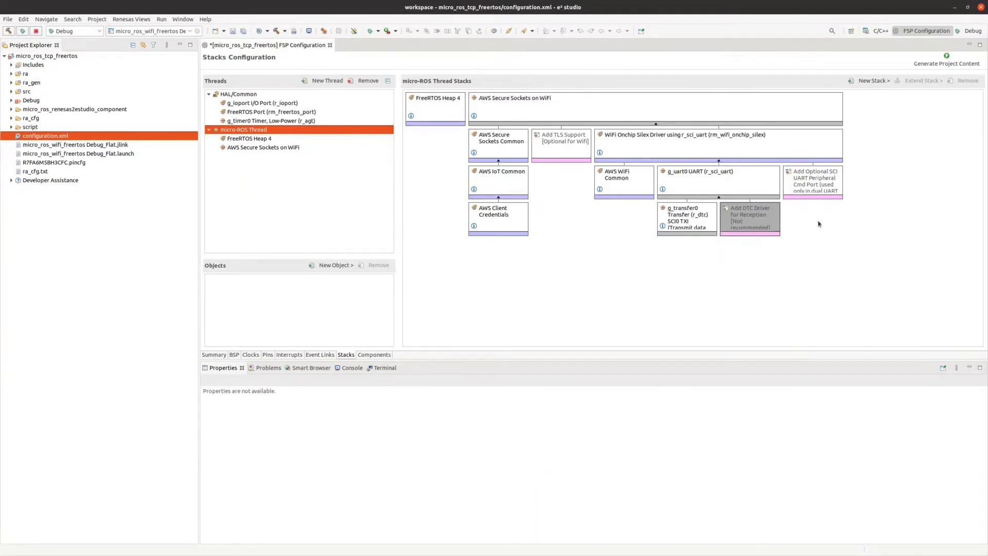
Set the g_uart0 UART Channel to 9.
{"action": "left_click", "coordinate": [699, 187]}
{"action": "left_click", "coordinate": [237, 450]}
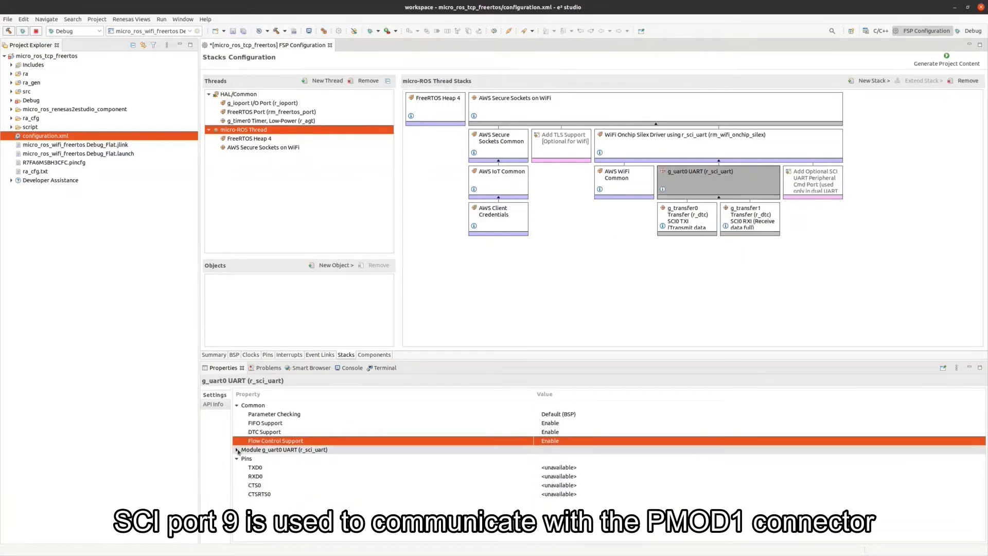
{"action": "left_click", "coordinate": [237, 450]}
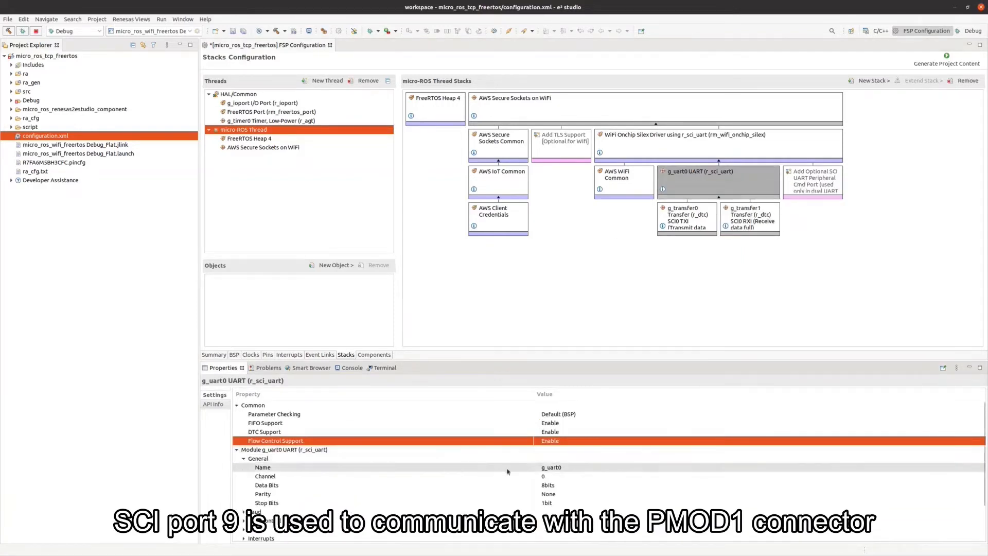
{"action": "left_click", "coordinate": [550, 477]}
{"action": "type", "text": "9"}
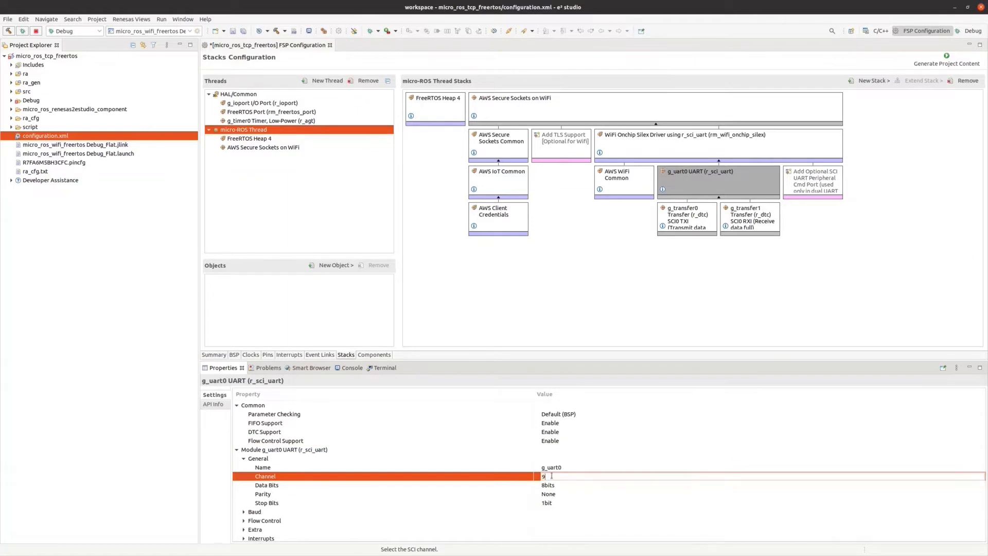
{"action": "key", "text": "Return"}
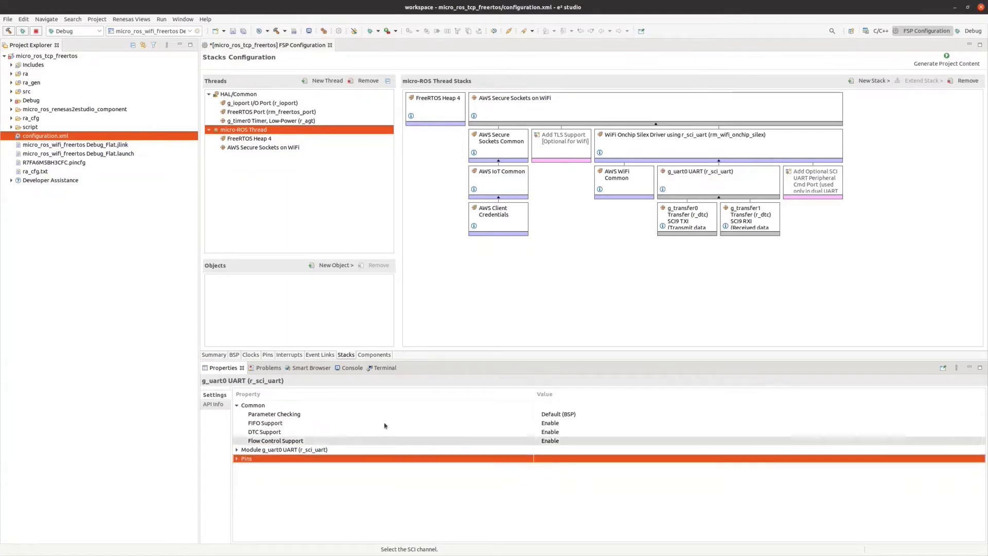
{"action": "left_click", "coordinate": [268, 355]}
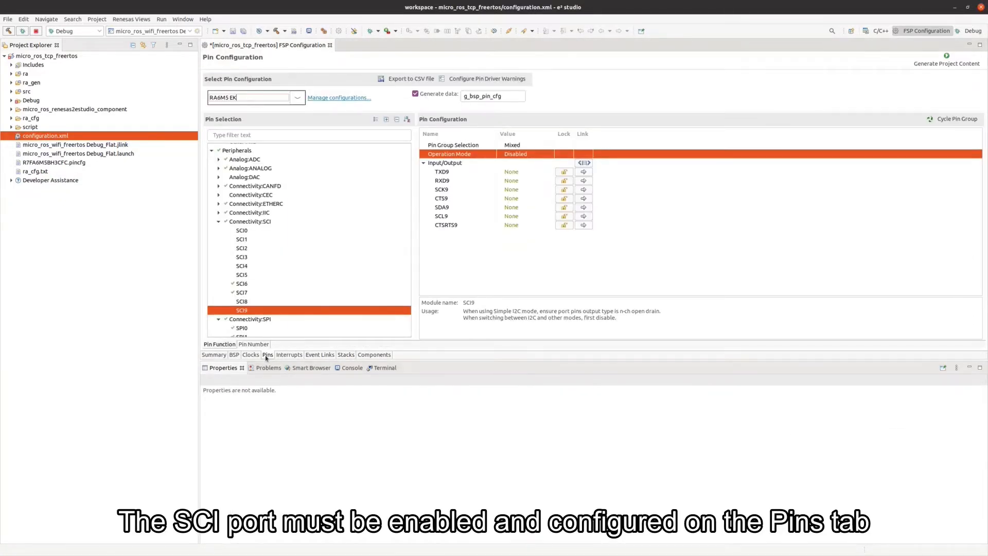
Put SCI9 in asynchronous UART mode with TXD9 on P203 and RXD9 on P202.
{"action": "left_click", "coordinate": [513, 155]}
{"action": "left_click", "coordinate": [524, 182]}
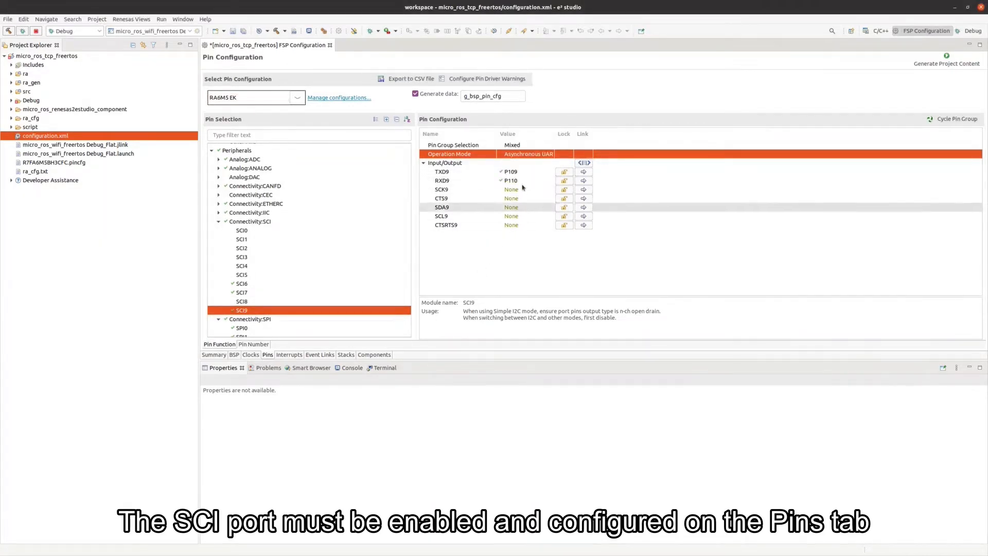
{"action": "left_click", "coordinate": [515, 172]}
{"action": "left_click", "coordinate": [517, 173]}
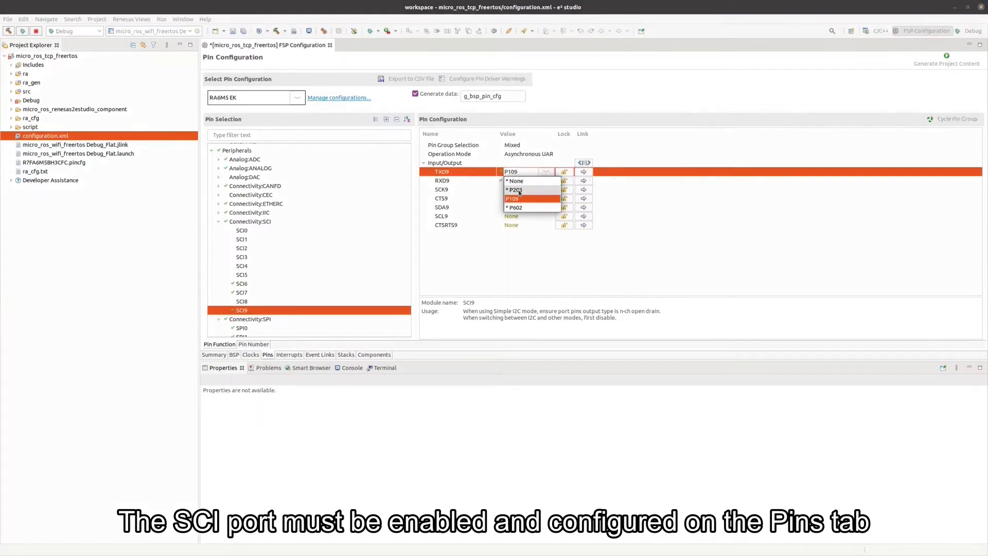
{"action": "left_click", "coordinate": [516, 186]}
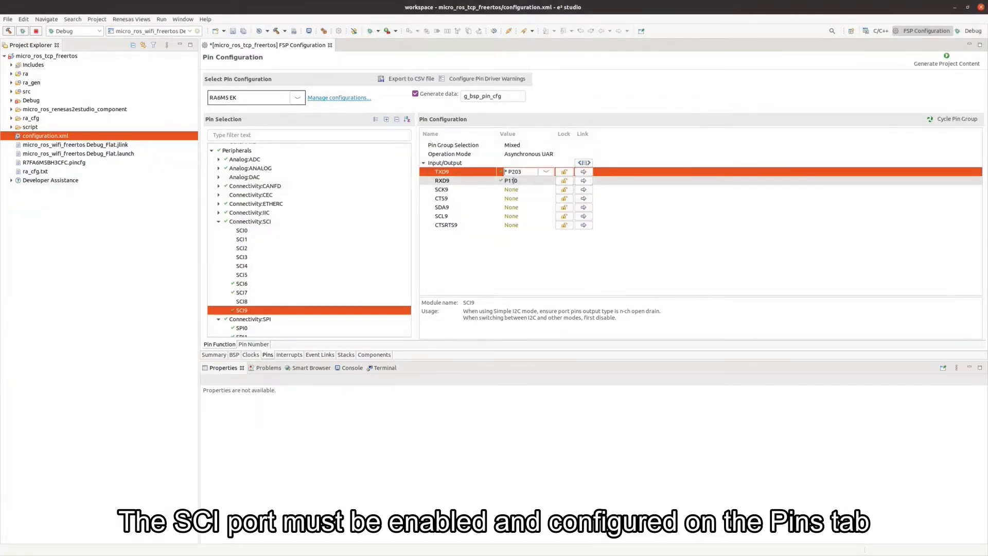
{"action": "left_click", "coordinate": [514, 180]}
{"action": "left_click", "coordinate": [518, 180]}
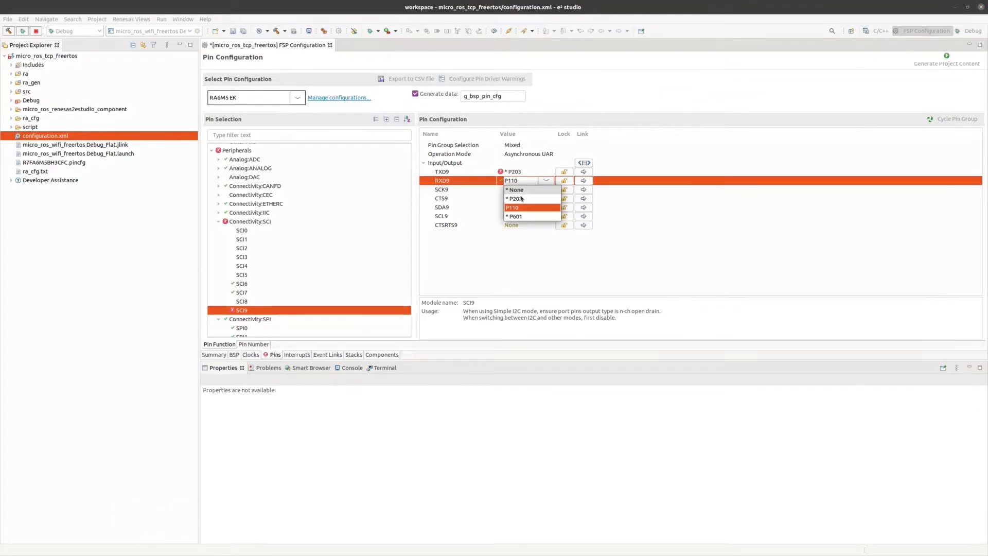
{"action": "left_click", "coordinate": [522, 198]}
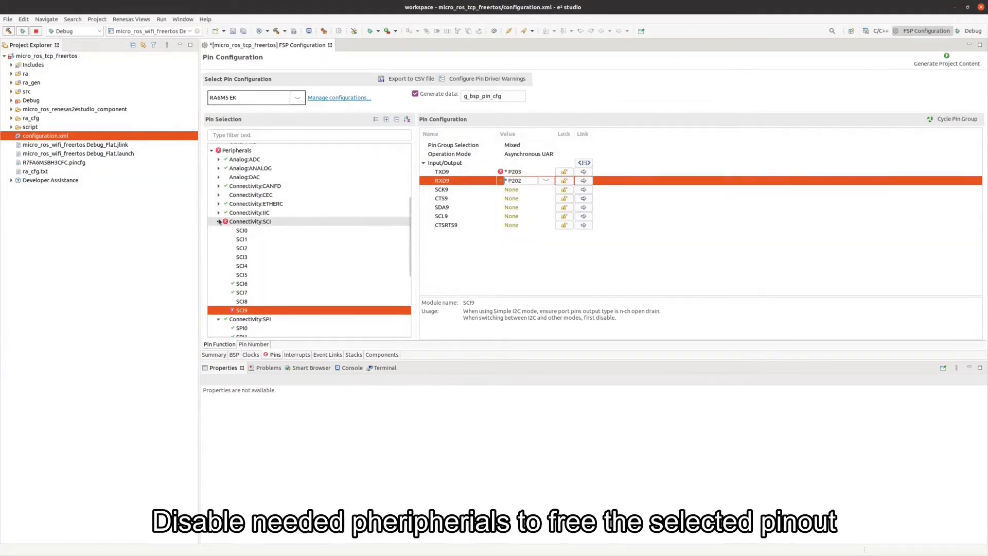
Set SPI0's Operation Mode to Disabled to free its pins.
{"action": "left_click", "coordinate": [242, 328]}
{"action": "left_click", "coordinate": [520, 154]}
{"action": "left_click", "coordinate": [524, 154]}
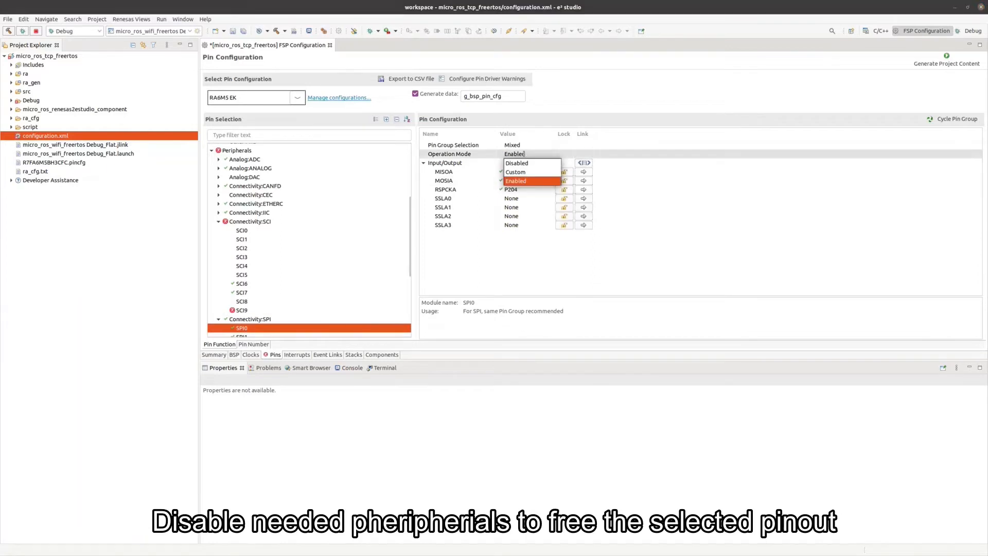
{"action": "left_click", "coordinate": [523, 163]}
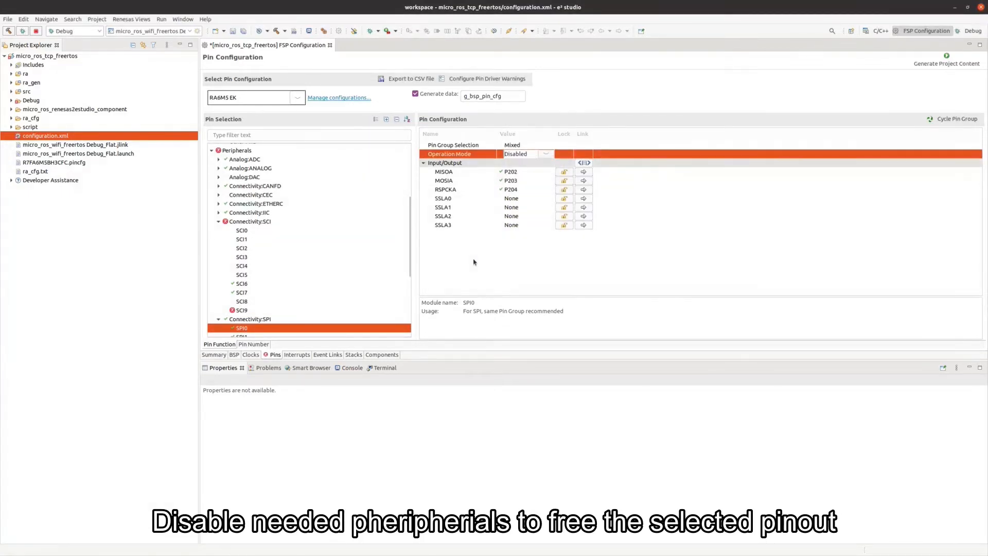
{"action": "left_click", "coordinate": [474, 262]}
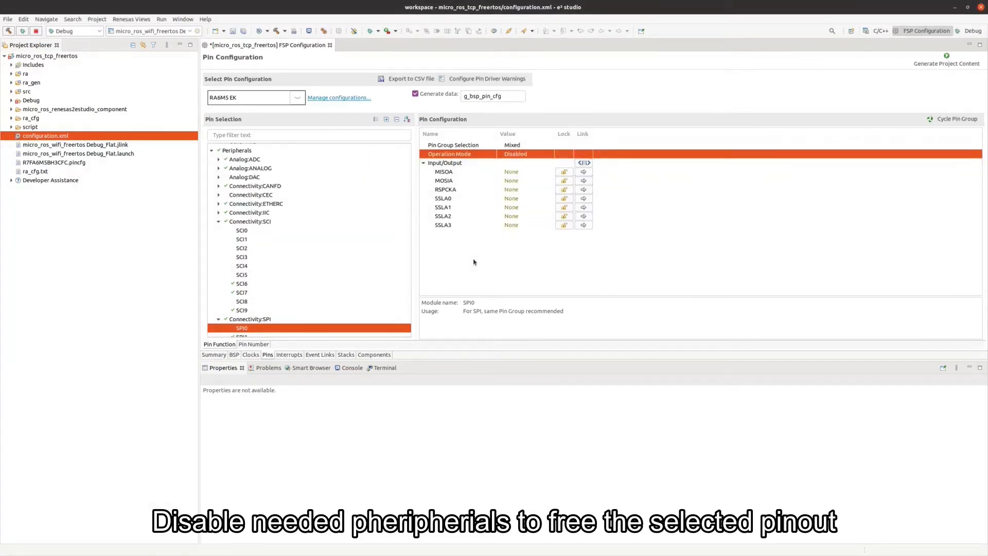
Set the g_uart0 baud rate to 460800, then generate the project content.
{"action": "left_click", "coordinate": [345, 355]}
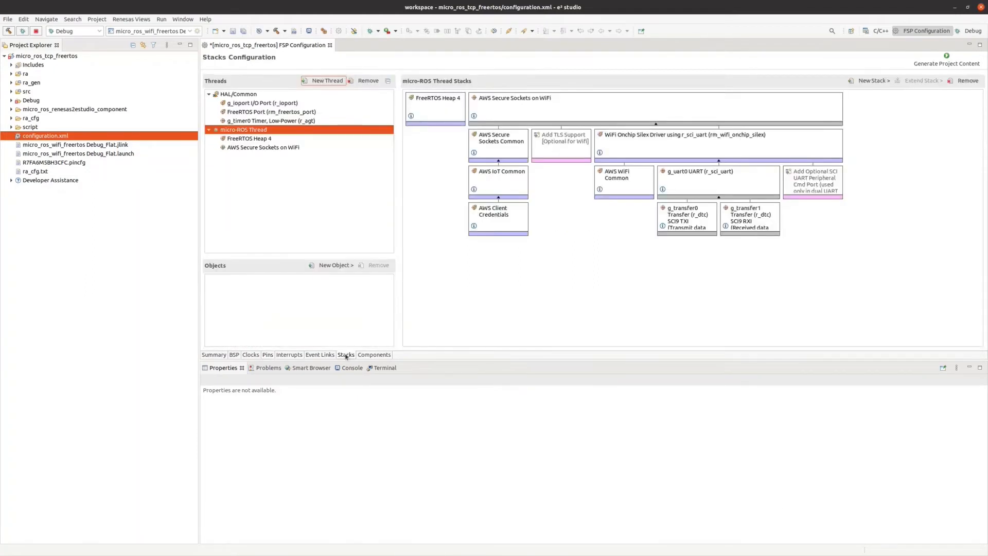
{"action": "left_click", "coordinate": [699, 184]}
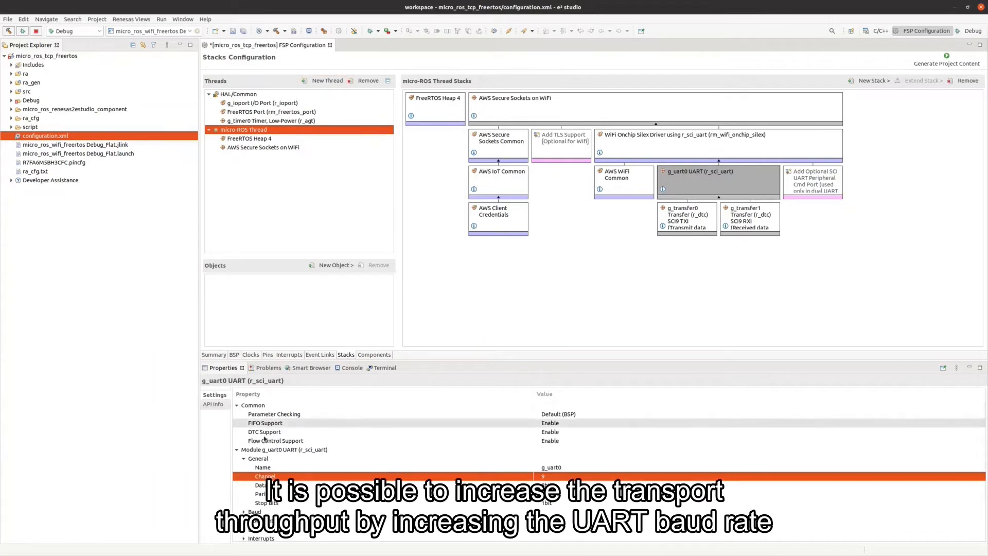
{"action": "left_click", "coordinate": [245, 459]}
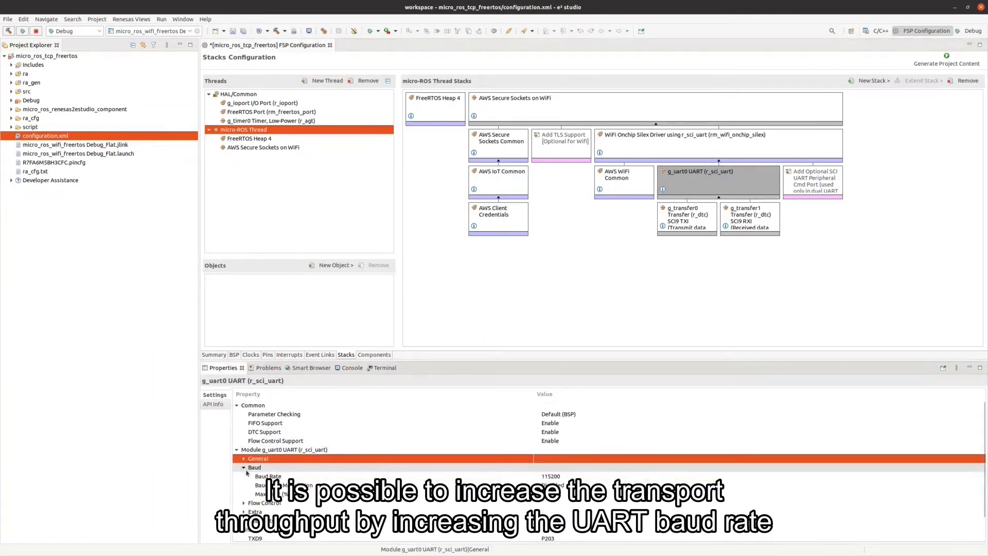
{"action": "left_click", "coordinate": [244, 468]}
{"action": "left_click", "coordinate": [557, 477]}
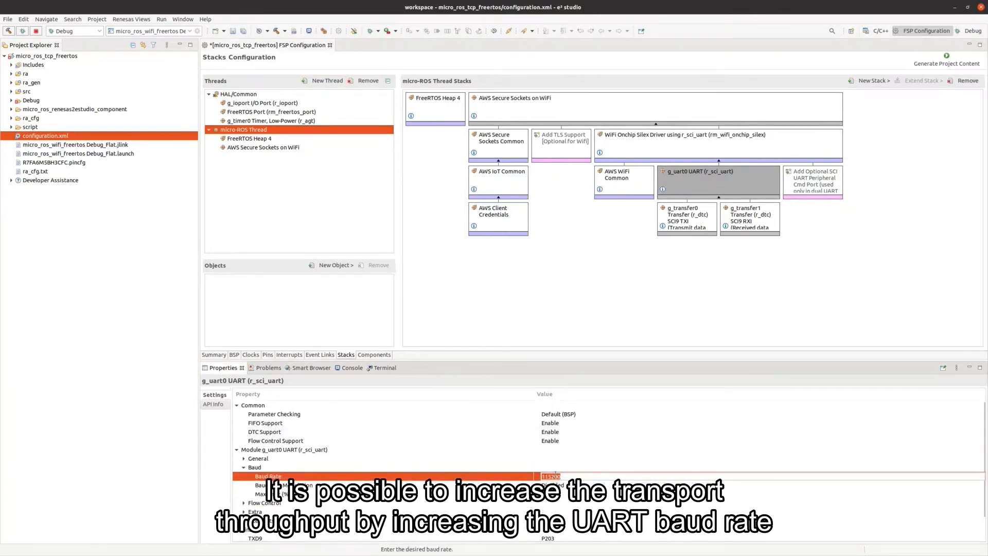
{"action": "type", "text": "460800"}
{"action": "key", "text": "Return"}
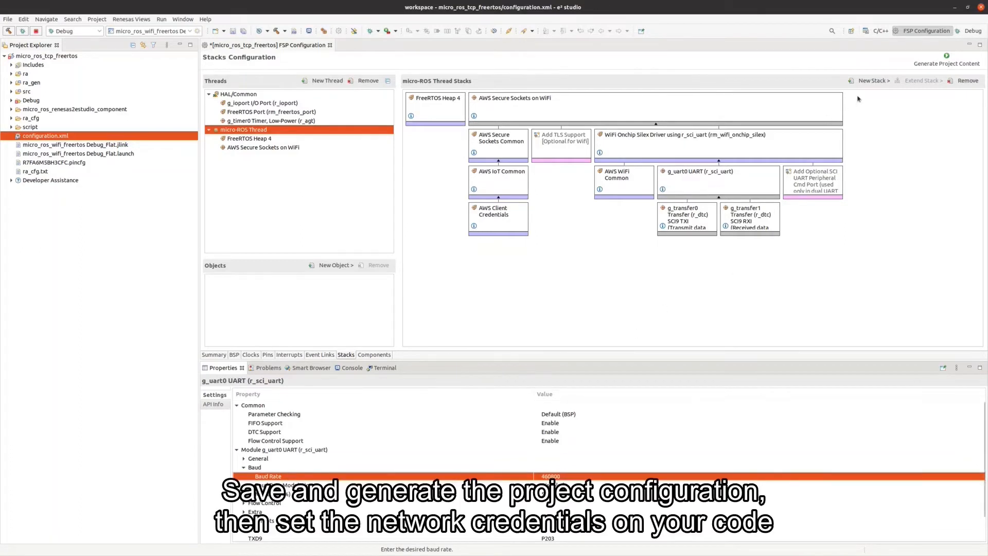
{"action": "left_click", "coordinate": [929, 66]}
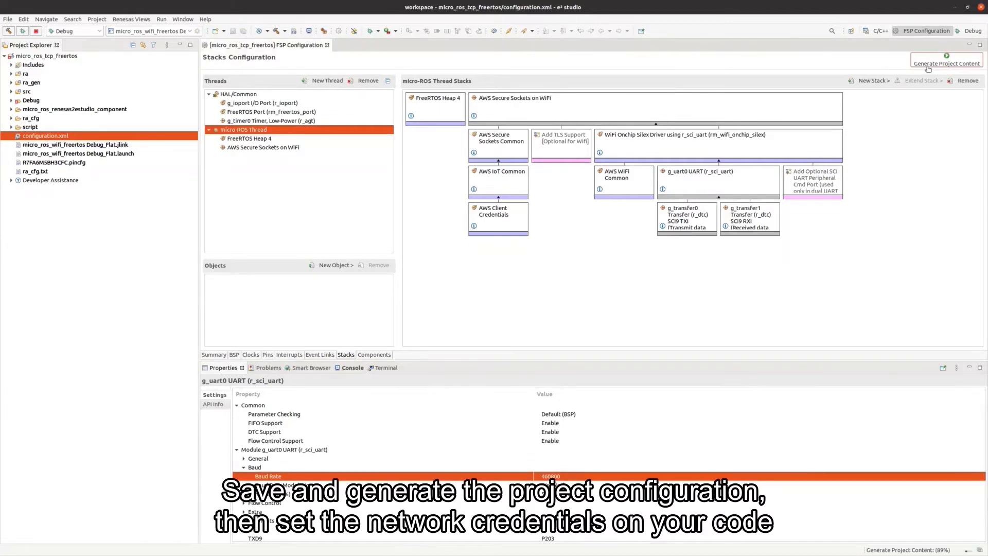
{"action": "left_click", "coordinate": [11, 92]}
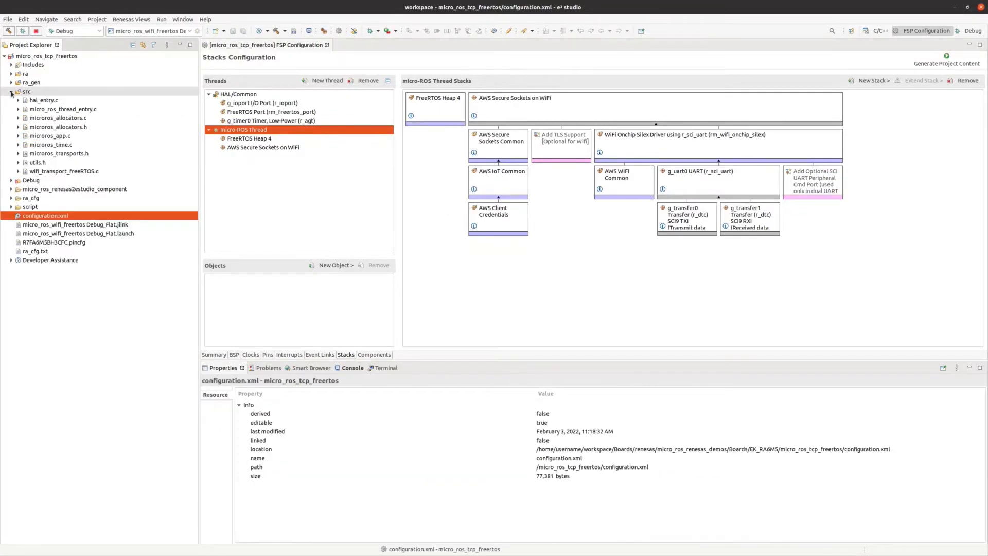
In micro_ros_thread_entry.c, set the SSID to test_wifi and fill in the Wi-Fi passphrase.
{"action": "double_click", "coordinate": [33, 109]}
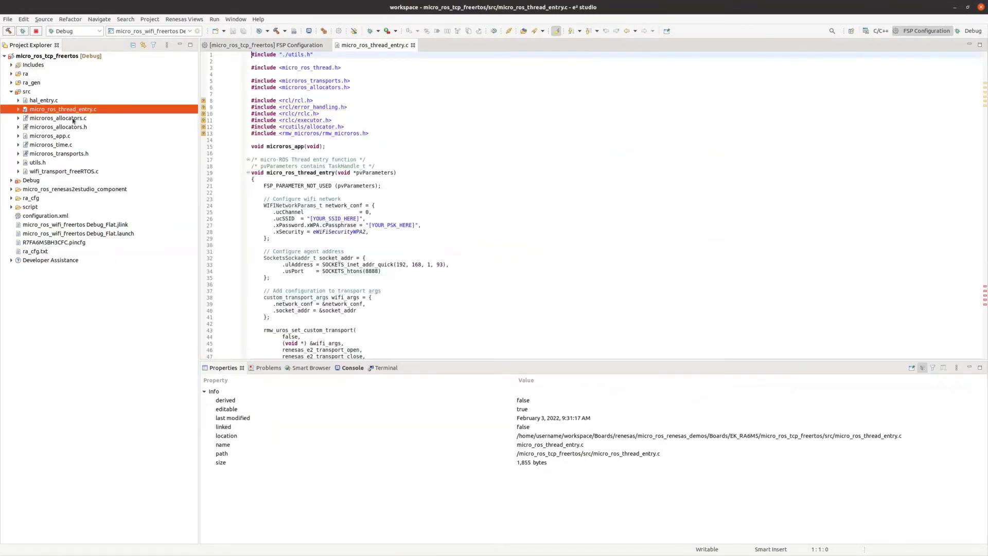
{"action": "left_click_drag", "start_coordinate": [310, 218], "coordinate": [360, 219]}
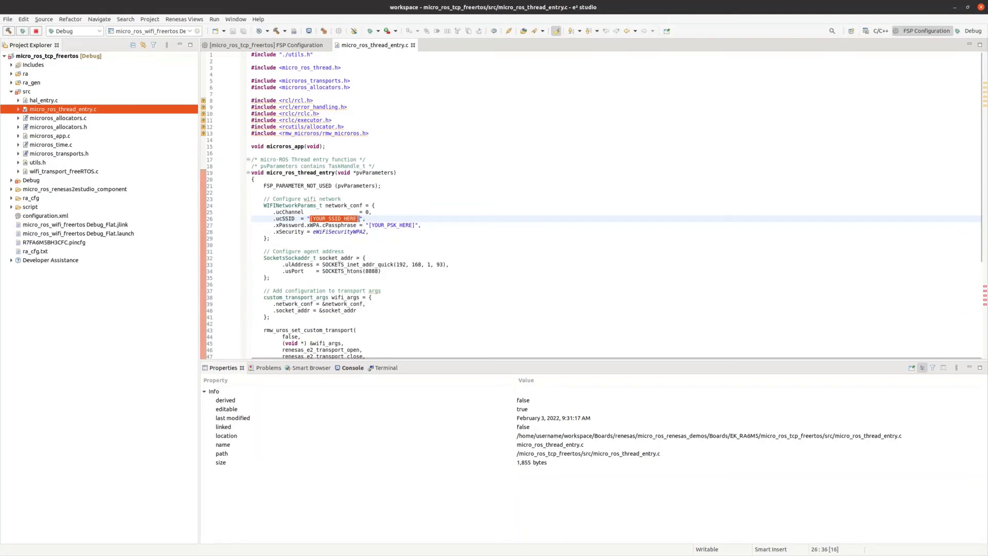
{"action": "type", "text": "test"}
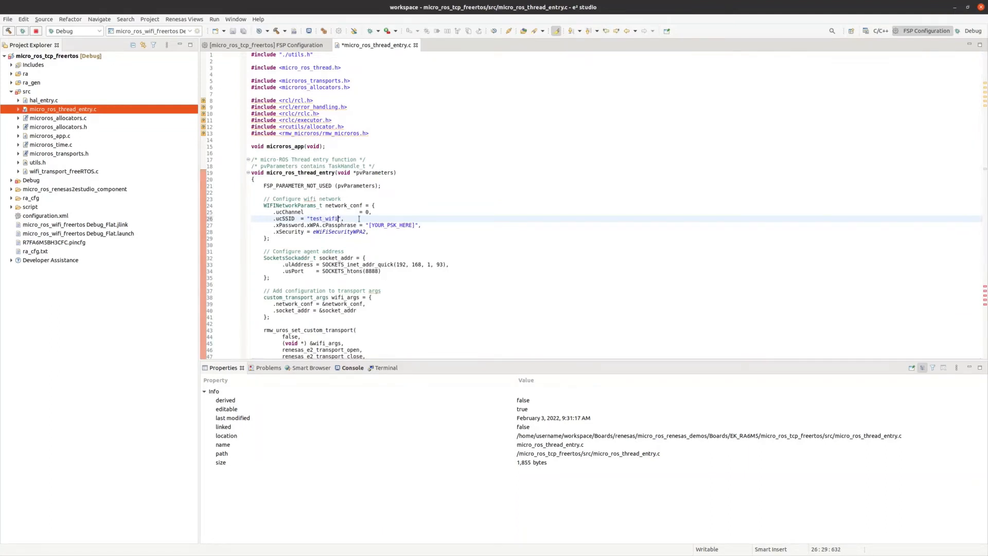
{"action": "left_click_drag", "start_coordinate": [370, 225], "coordinate": [414, 223]}
{"action": "key", "text": "BackSpace"}
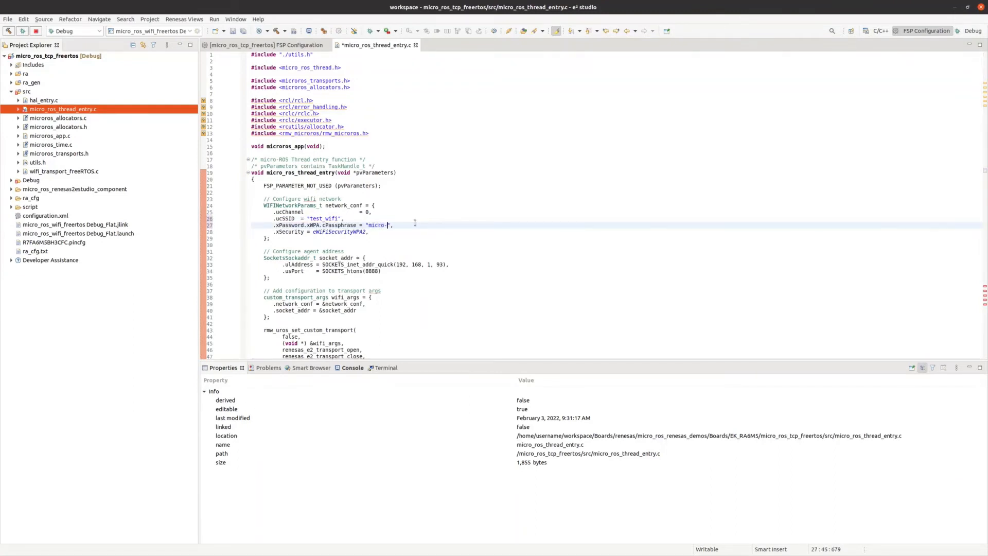
{"action": "left_click", "coordinate": [482, 237]}
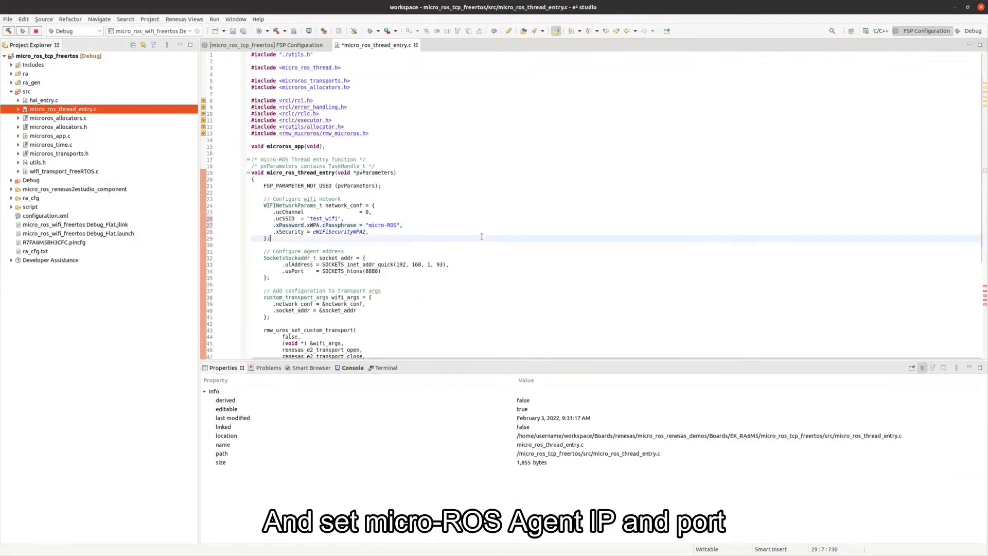
Change the agent IP's last octet so it reads 192.168.1.123, port 8888.
{"action": "left_click", "coordinate": [444, 264]}
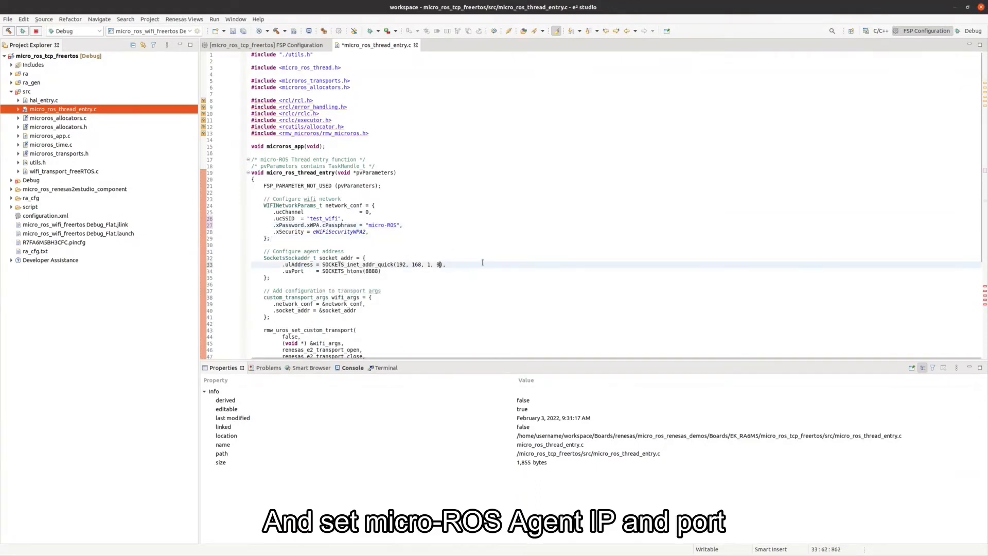
{"action": "key", "text": "BackSpace"}
{"action": "type", "text": "123"}
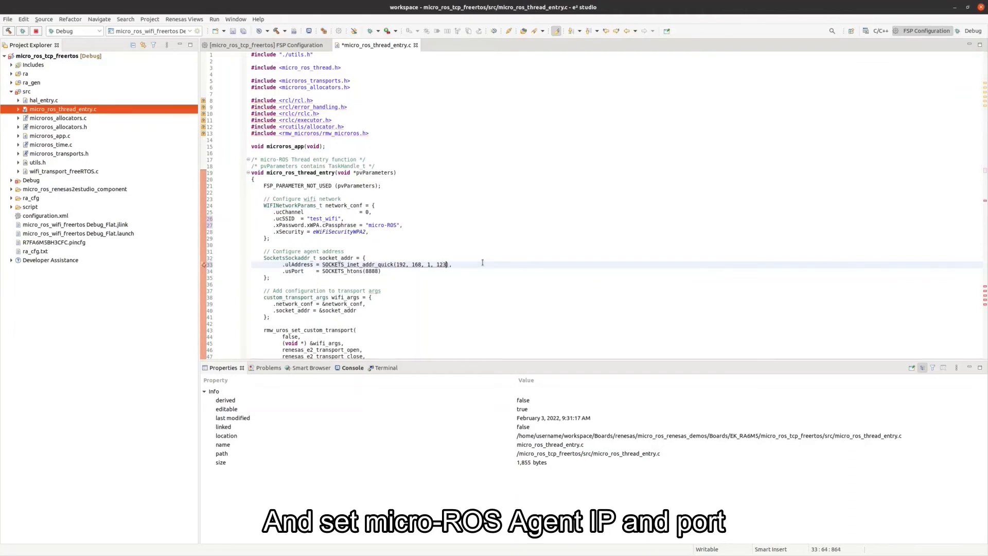
{"action": "left_click", "coordinate": [440, 279]}
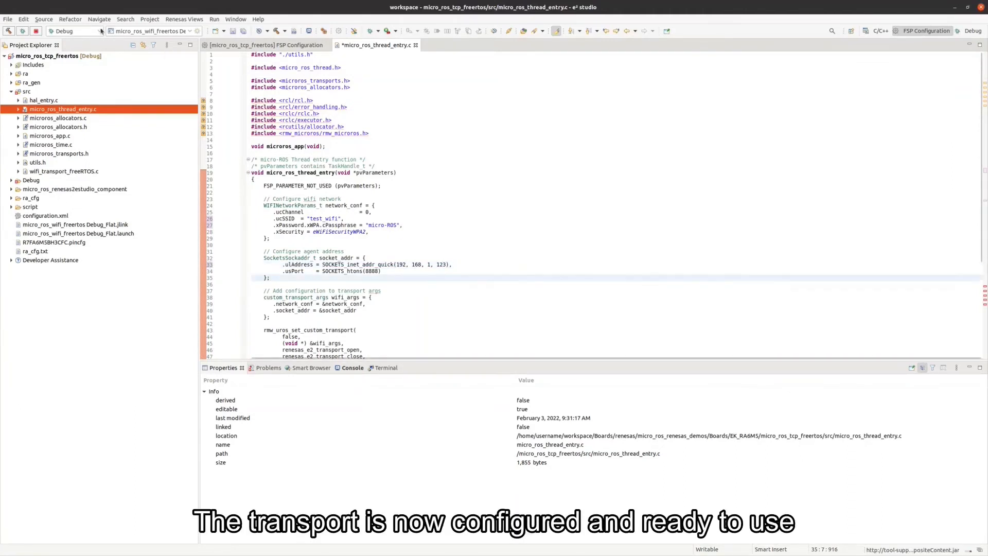
Build the project with 0 errors and find the TCPv4 agent docker command in the micro-ROS README.
{"action": "left_click", "coordinate": [9, 32]}
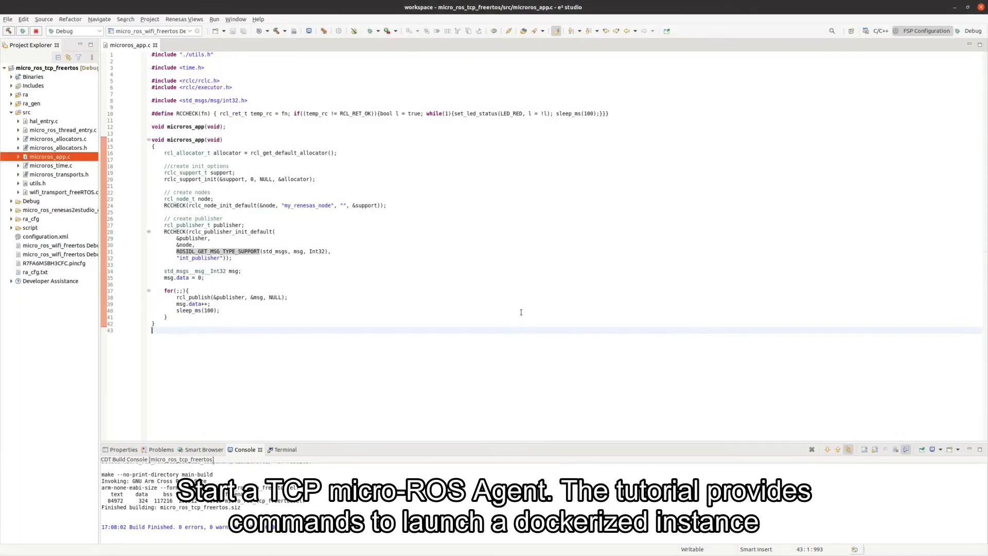
{"action": "key", "text": "alt+Tab"}
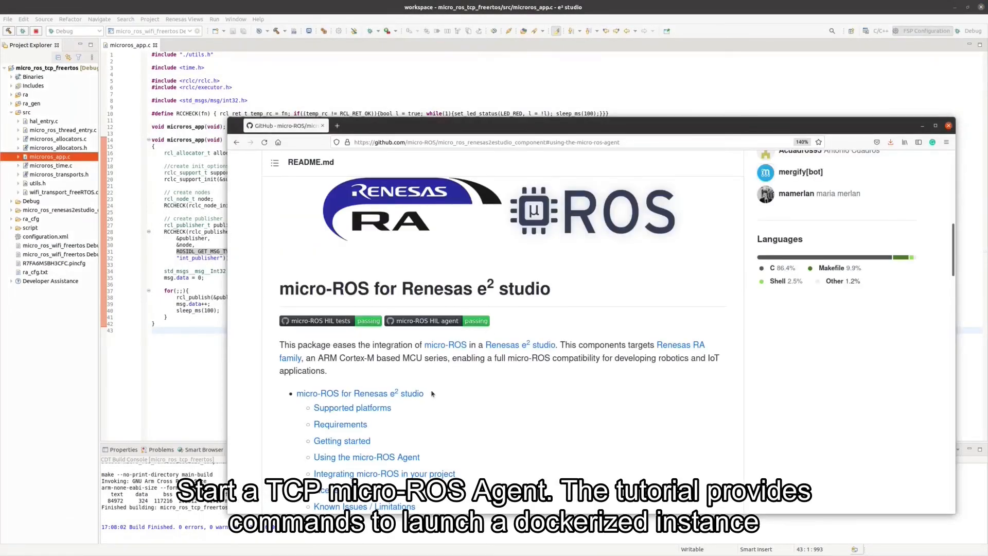
{"action": "left_click", "coordinate": [366, 457]}
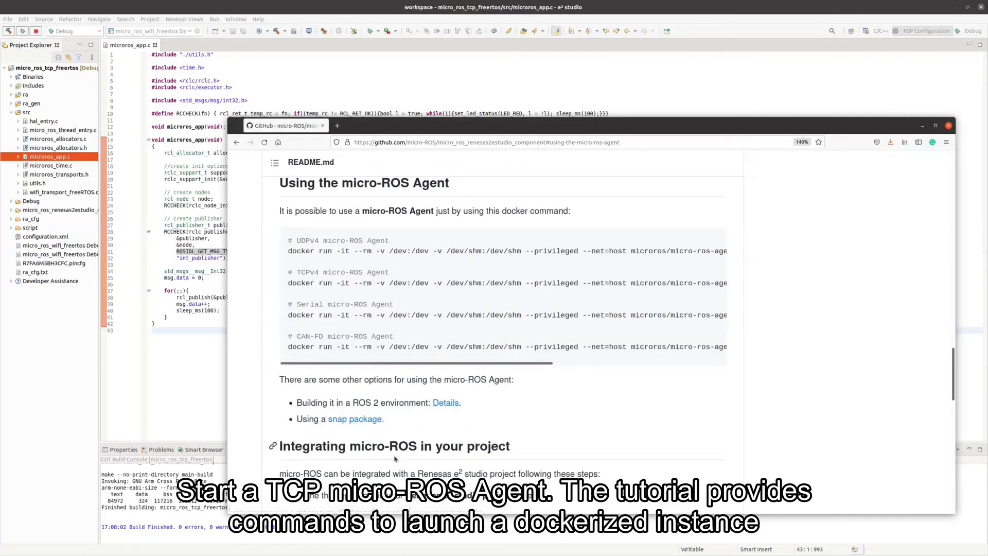
{"action": "left_click_drag", "start_coordinate": [340, 298], "coordinate": [278, 279]}
{"action": "left_click", "coordinate": [303, 287]}
{"action": "left_click", "coordinate": [552, 98]}
Run the TCPv4 micro-ROS agent docker command in a terminal with the galactic image tag.
{"action": "key", "text": "ctrl+alt+t"}
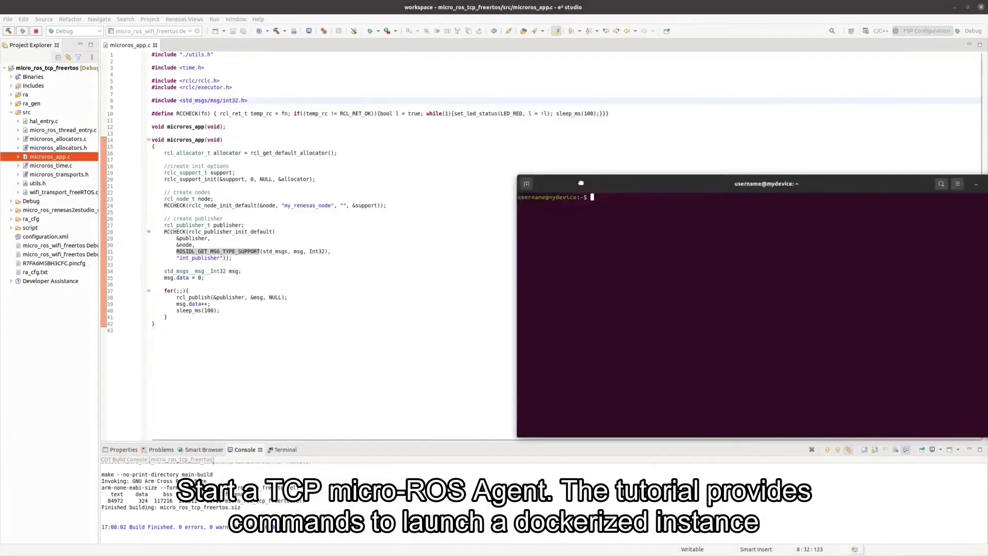
{"action": "type", "text": "docker run -it --rm -v /dev:/dev -v /dev/shm:/dev/shm --privileged --net=host microros/micro-ros-agent:$ROS_DISTRO tcp4 --port 8888 -v6"}
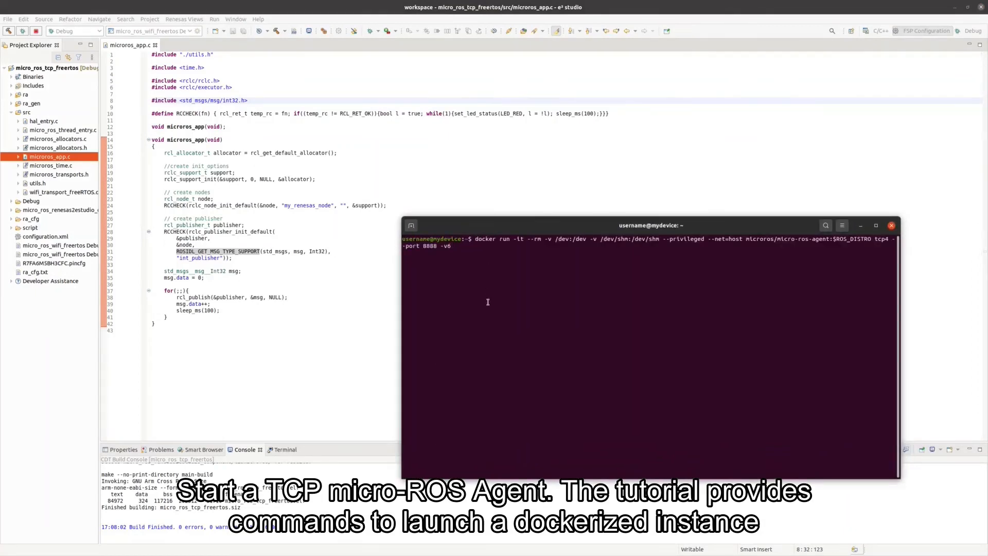
{"action": "key", "text": "Left"}
{"action": "key", "text": "Left"}
{"action": "key", "text": "Left"}
{"action": "key", "text": "Left"}
{"action": "key", "text": "Left"}
{"action": "key", "text": "Left"}
{"action": "key", "text": "Left"}
{"action": "key", "text": "Left"}
{"action": "key", "text": "Left"}
{"action": "key", "text": "Left"}
{"action": "key", "text": "Delete"}
{"action": "key", "text": "Delete"}
{"action": "key", "text": "Delete"}
{"action": "key", "text": "Delete"}
{"action": "key", "text": "Delete"}
{"action": "key", "text": "Delete"}
{"action": "key", "text": "Delete"}
{"action": "key", "text": "Delete"}
{"action": "key", "text": "Delete"}
{"action": "key", "text": "Delete"}
{"action": "key", "text": "Delete"}
{"action": "type", "text": "galactic"}
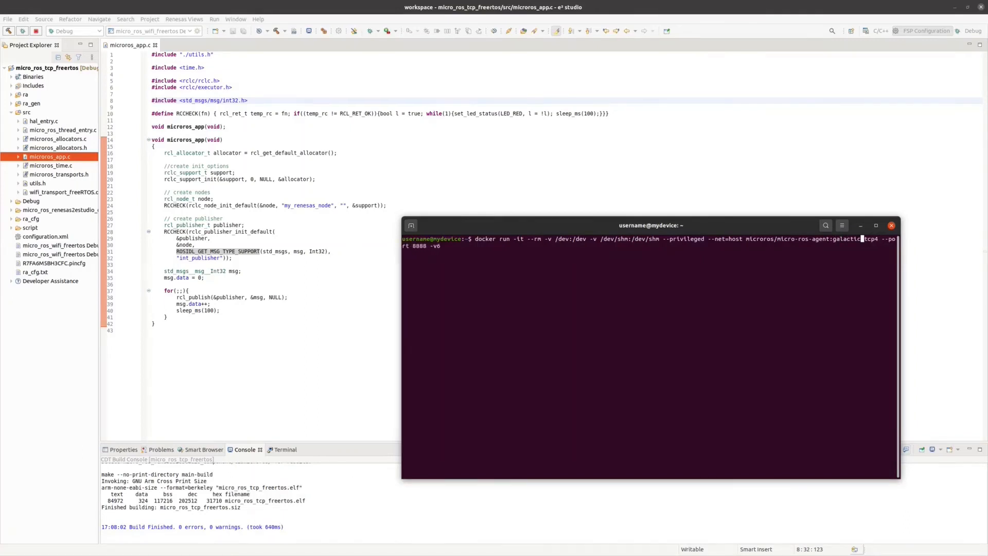
{"action": "key", "text": "Return"}
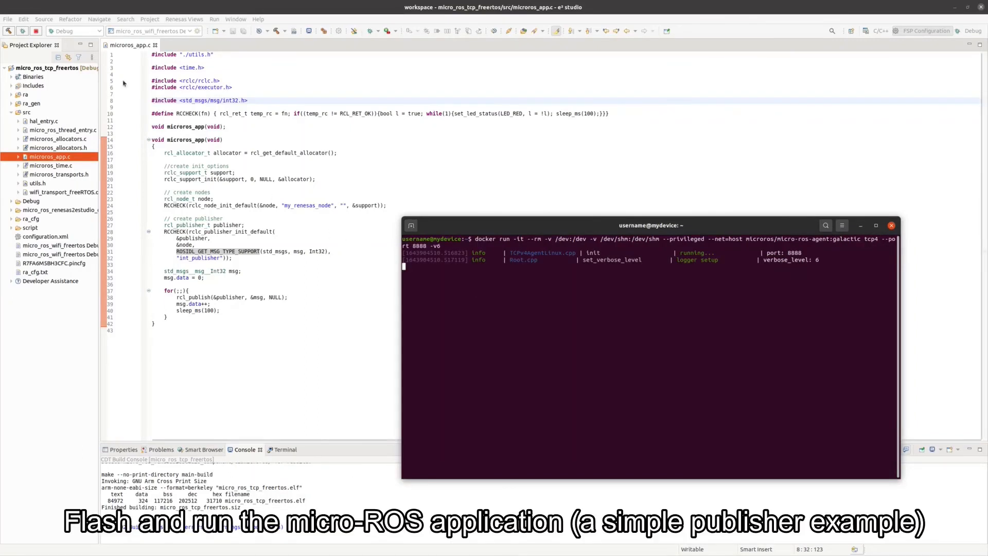
{"action": "left_click", "coordinate": [23, 32]}
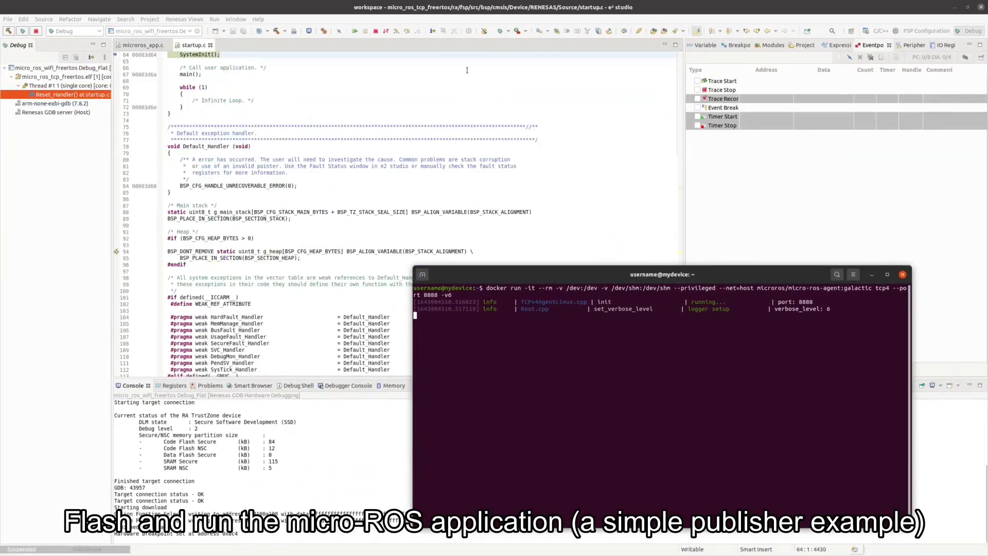
Resume the flashed board twice so the app runs, and widen the agent terminal.
{"action": "left_click", "coordinate": [356, 31]}
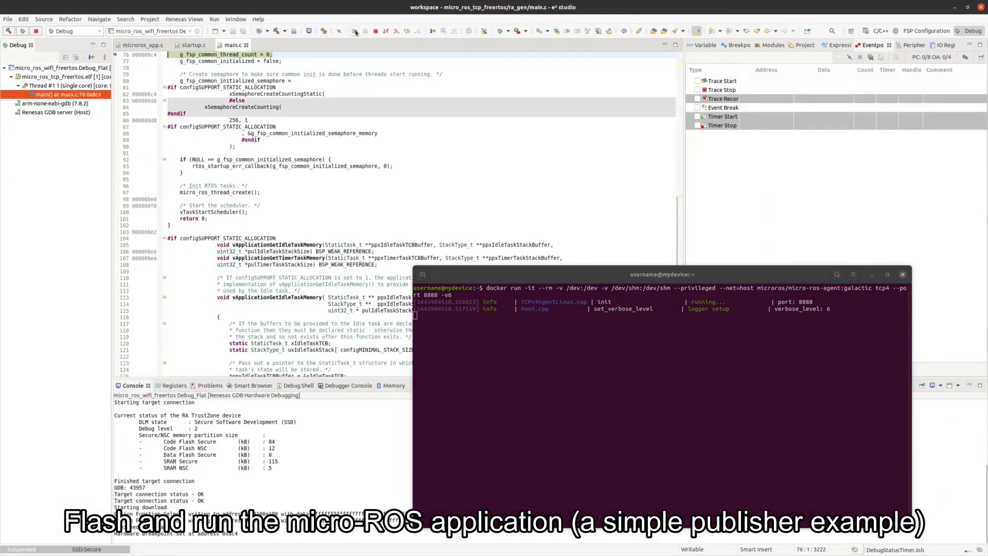
{"action": "left_click", "coordinate": [355, 31]}
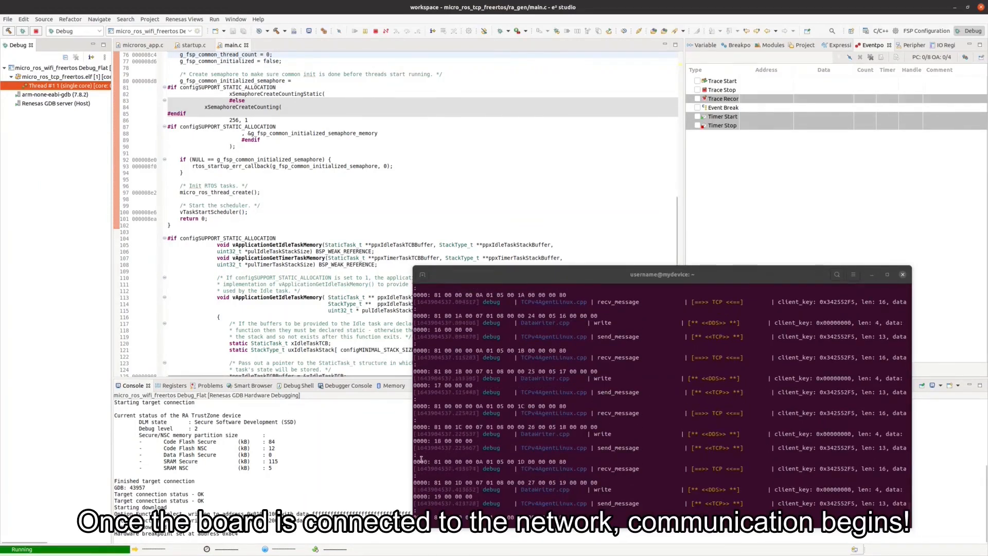
{"action": "left_click_drag", "start_coordinate": [413, 455], "coordinate": [361, 444]}
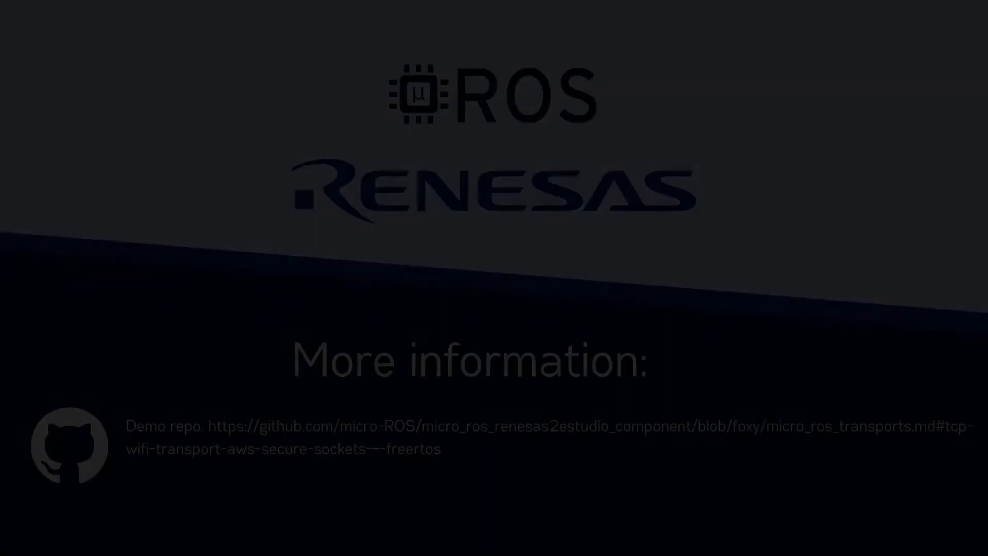